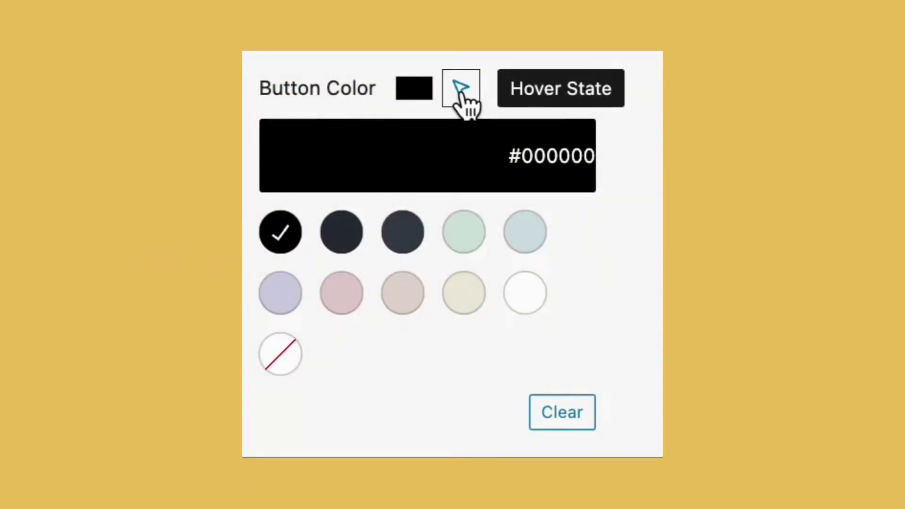
# - Show the Normal/Hover state choice next to Button Color, then return to the Feature Grid cards
pyautogui.click(462, 90)
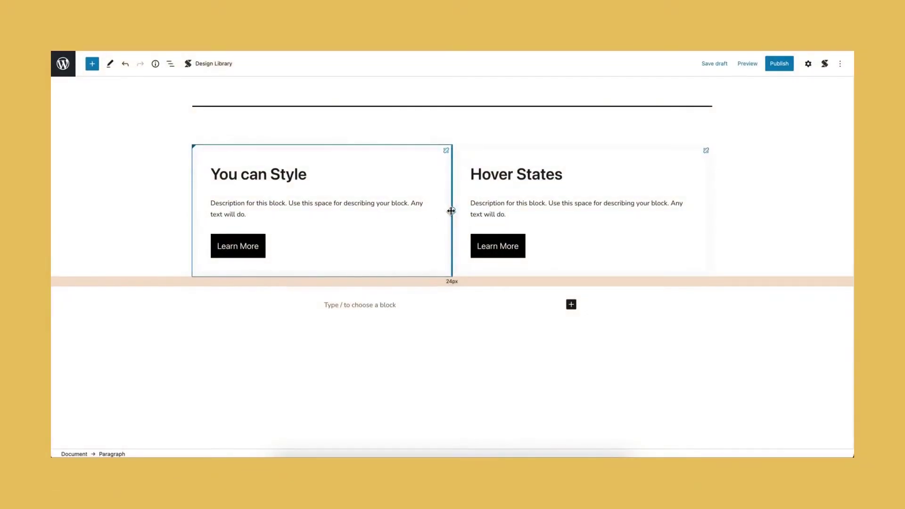
# - Try hover shadow values on the left column's Container Borders & Shadow, then reset it to 0
pyautogui.click(451, 211)
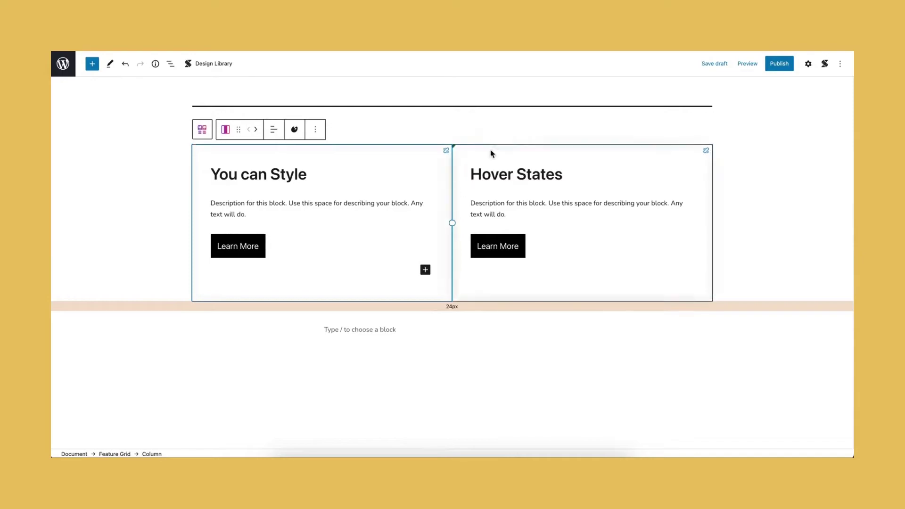
pyautogui.click(805, 66)
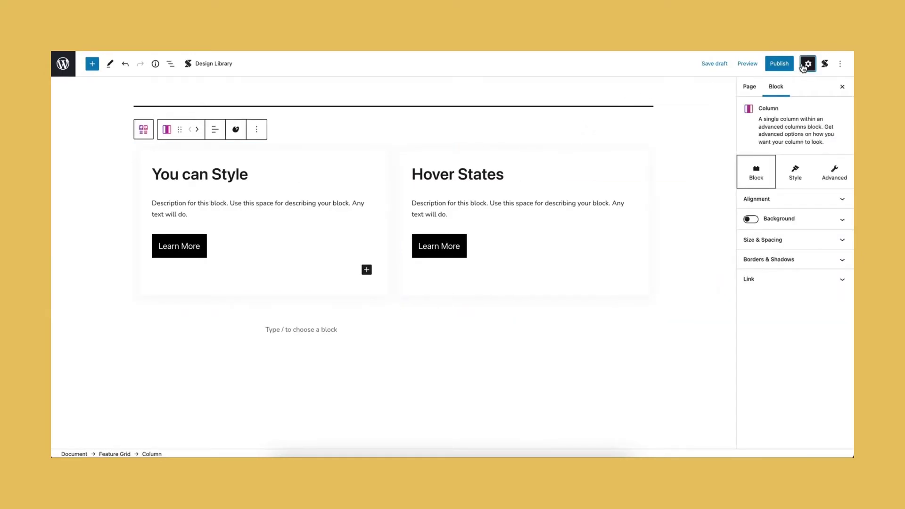
pyautogui.click(792, 175)
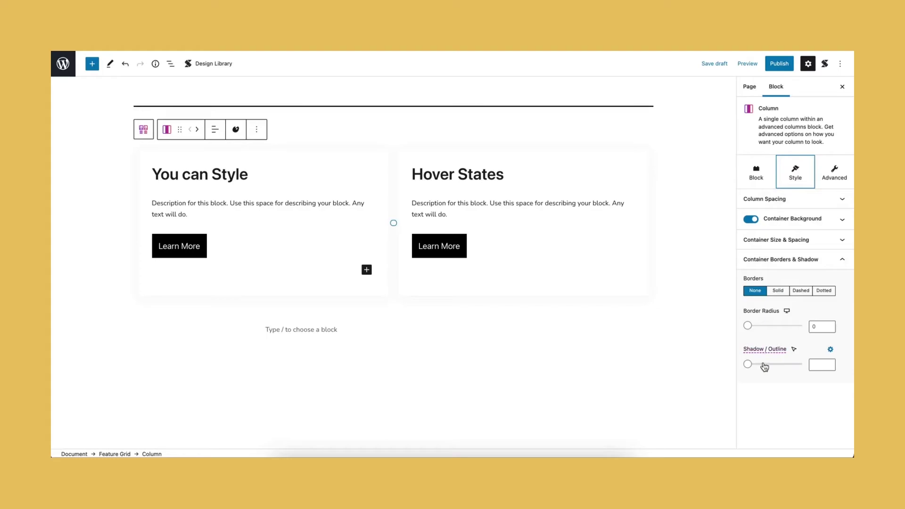
pyautogui.click(822, 364)
pyautogui.write('0')
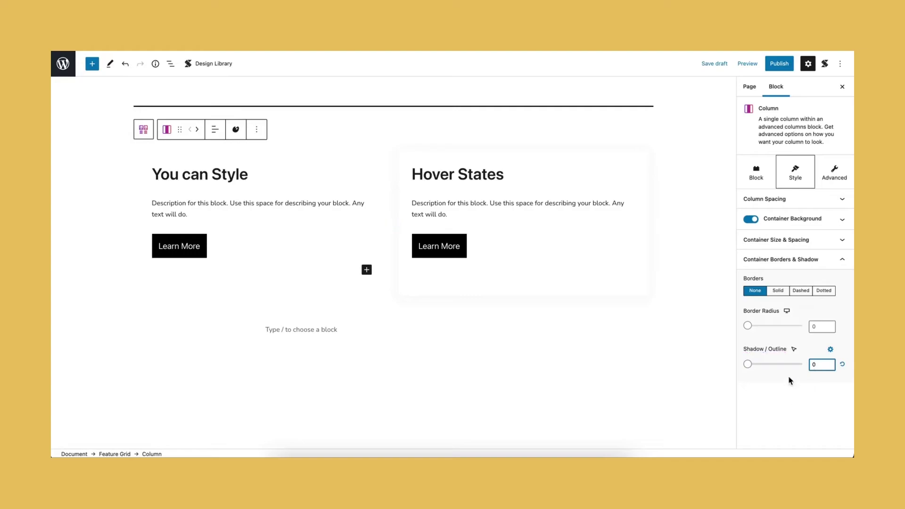
pyautogui.click(794, 350)
pyautogui.click(795, 364)
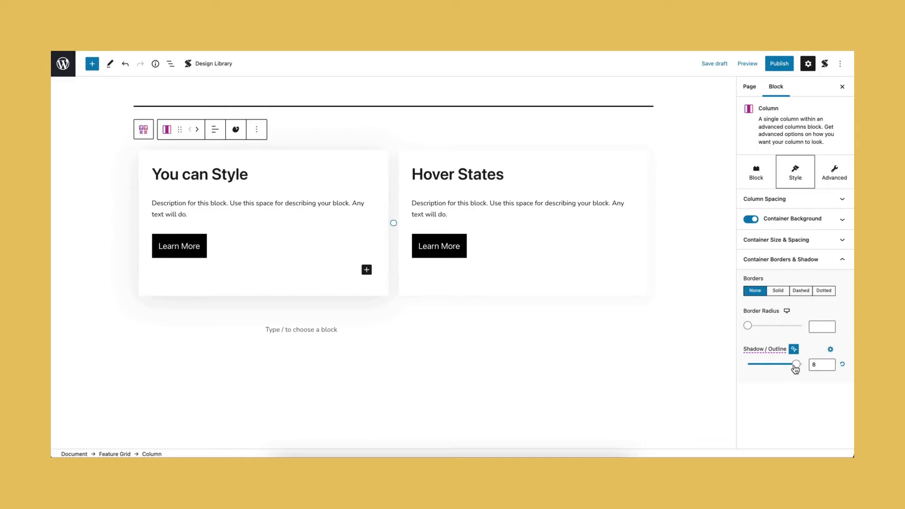
pyautogui.moveTo(796, 365)
pyautogui.mouseDown()
pyautogui.moveTo(785, 365)
pyautogui.moveTo(797, 365)
pyautogui.mouseUp()
pyautogui.click(794, 349)
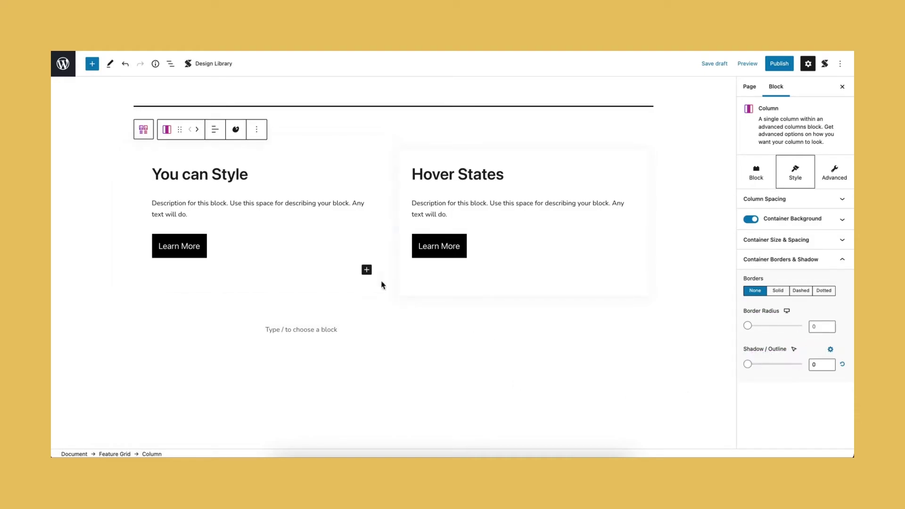
# - Give the Hover States column a hover-only shadow of 8 and save the draft
pyautogui.click(401, 226)
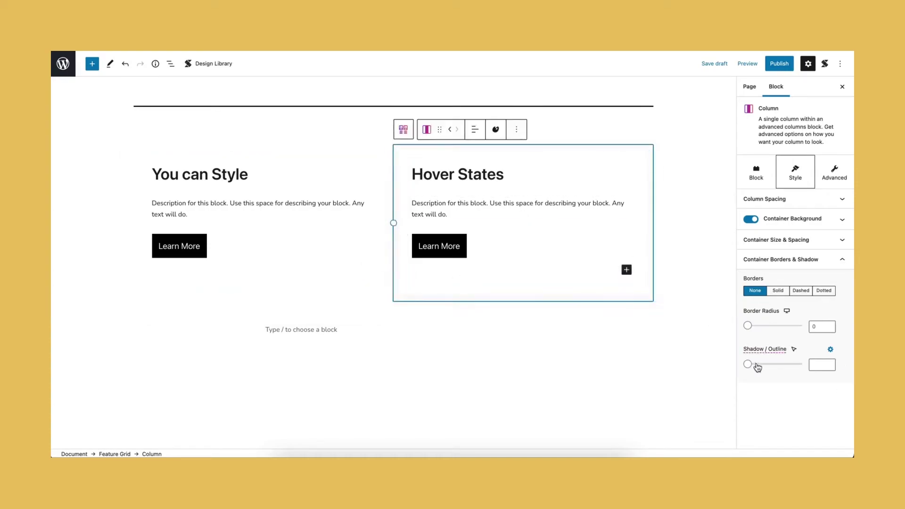
pyautogui.click(822, 365)
pyautogui.click(743, 406)
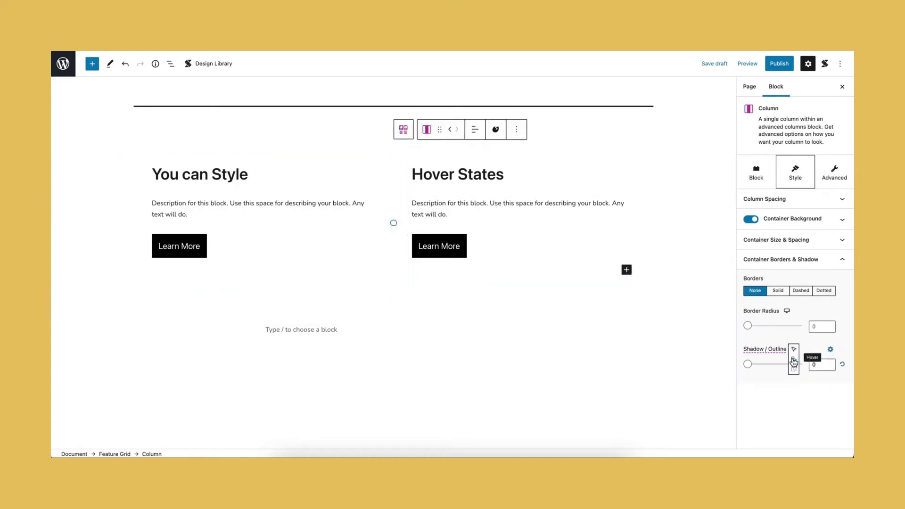
pyautogui.click(794, 362)
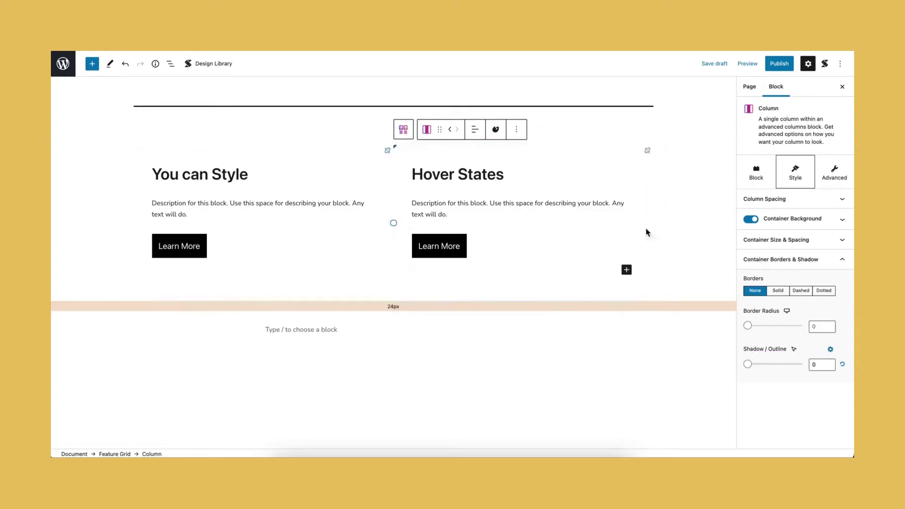
pyautogui.click(713, 65)
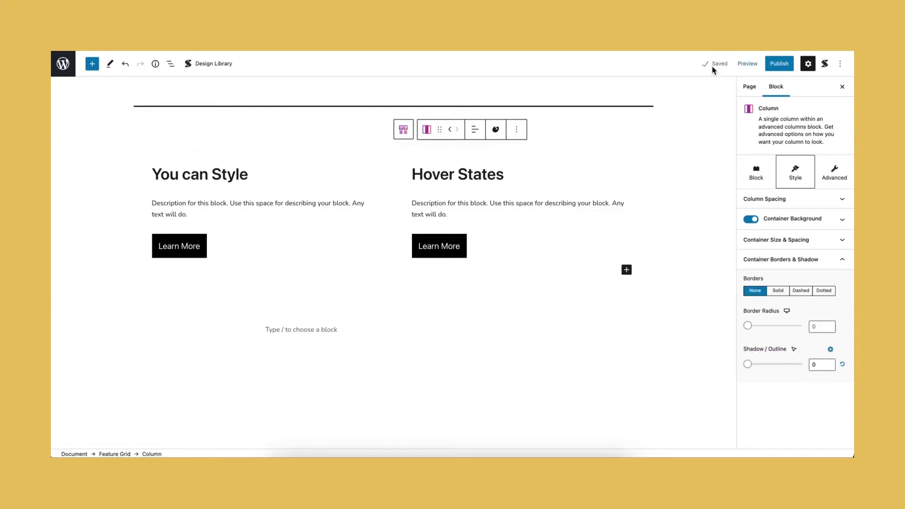
pyautogui.click(747, 63)
# - Preview the page in a new tab, then come back to the editor's photo cards
pyautogui.click(704, 139)
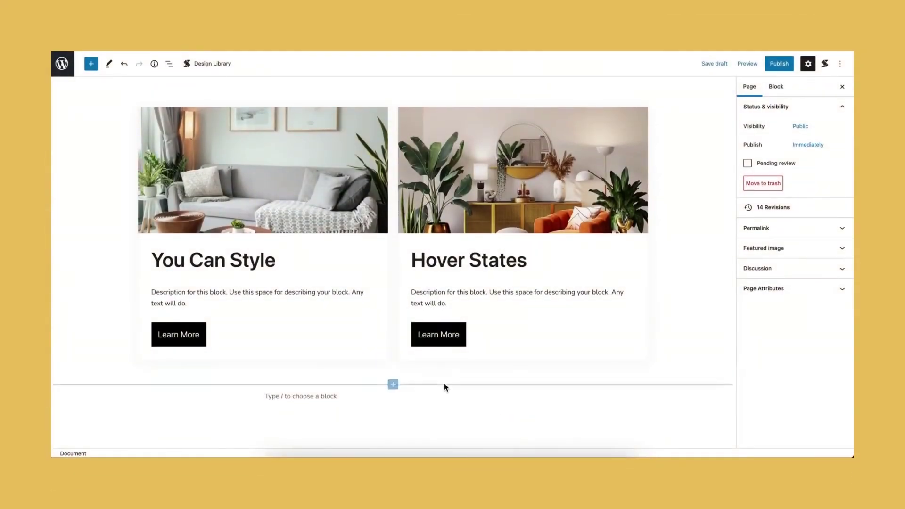
# - Select the You Can Style card and open its Image Filter settings under Style
pyautogui.click(387, 232)
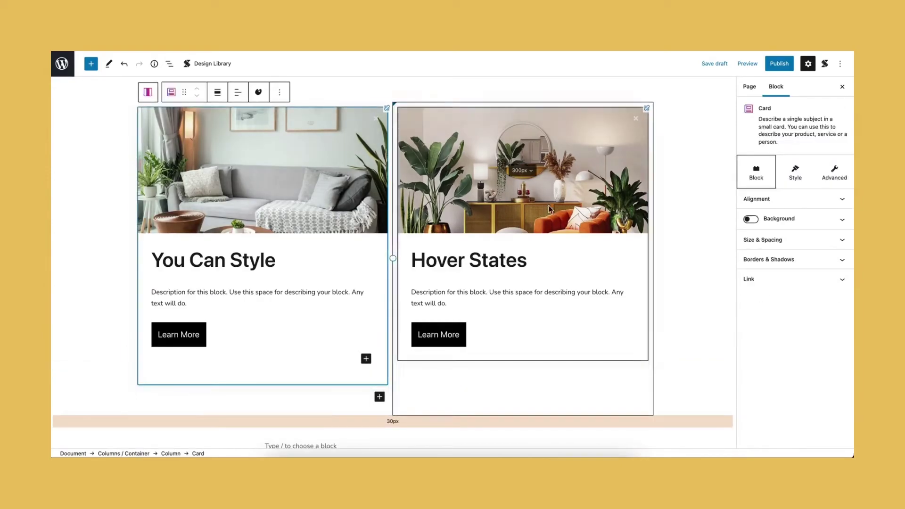
pyautogui.click(795, 174)
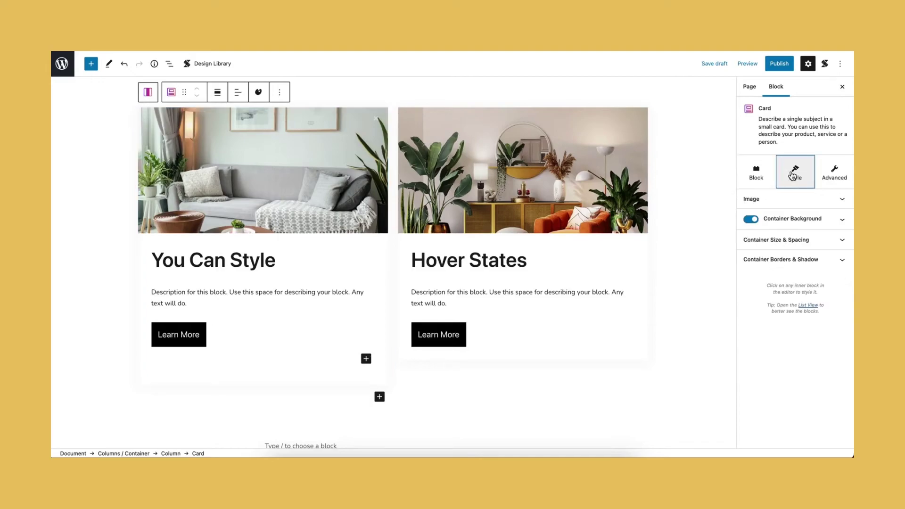
pyautogui.click(839, 202)
pyautogui.scroll(-4, 743, 300)
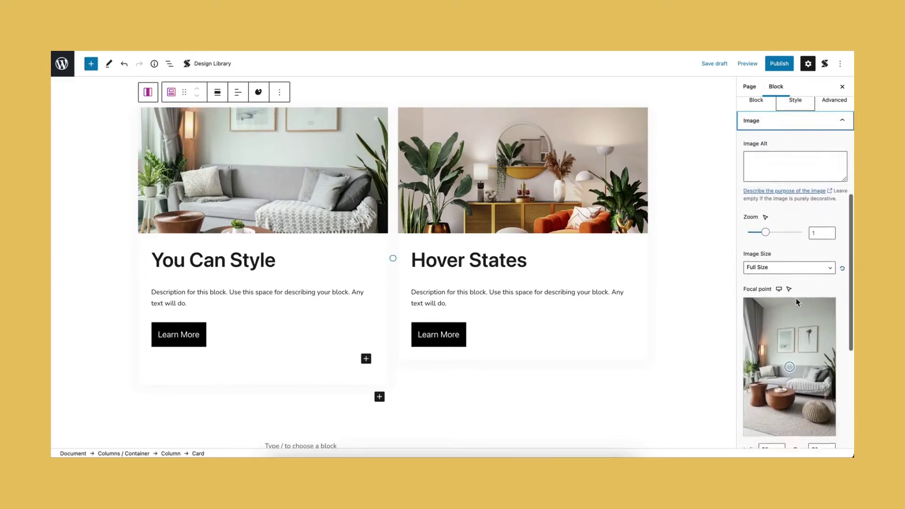
pyautogui.scroll(-3, 796, 298)
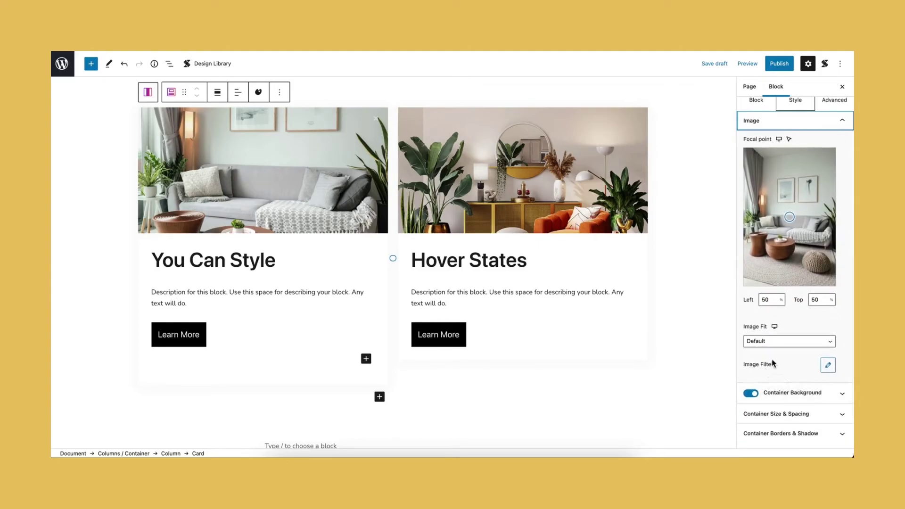
pyautogui.click(830, 369)
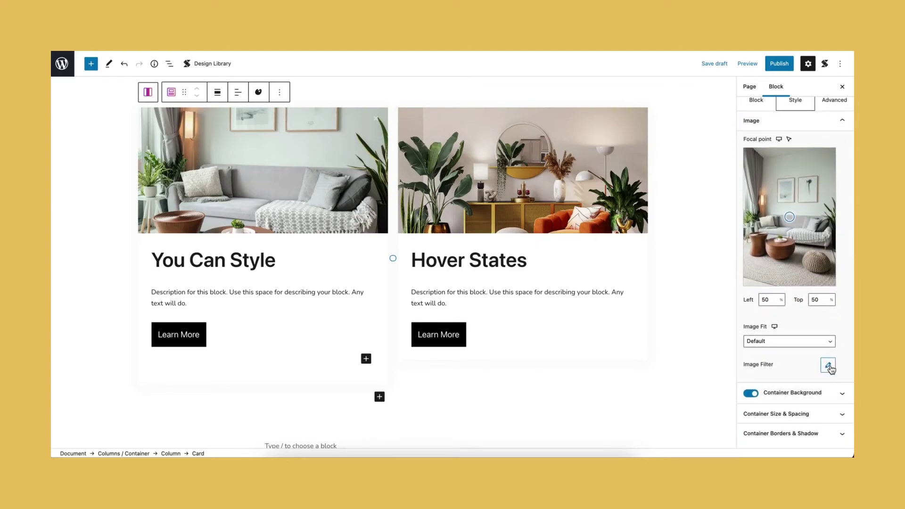
pyautogui.click(829, 366)
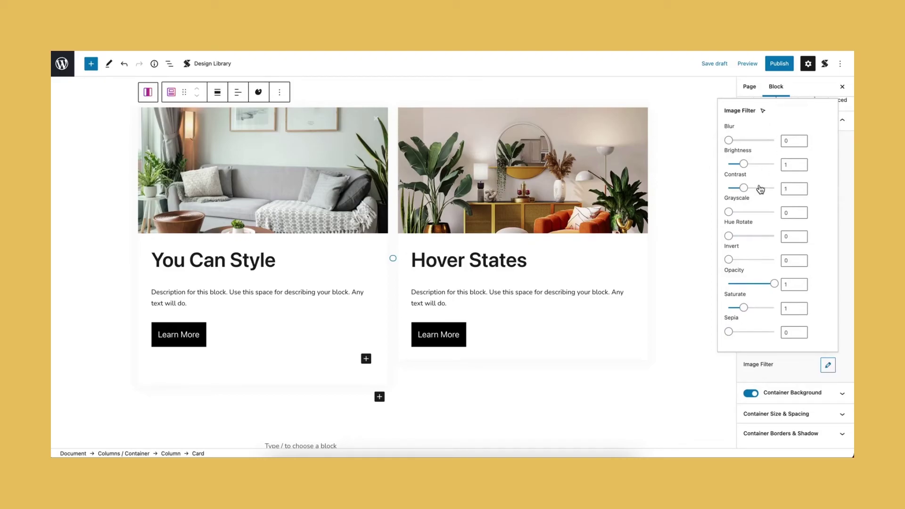
# - Set the image Grayscale to 1 for Normal and 0 for Hover, then close the popover
pyautogui.moveTo(730, 215); pyautogui.dragTo(795, 211)
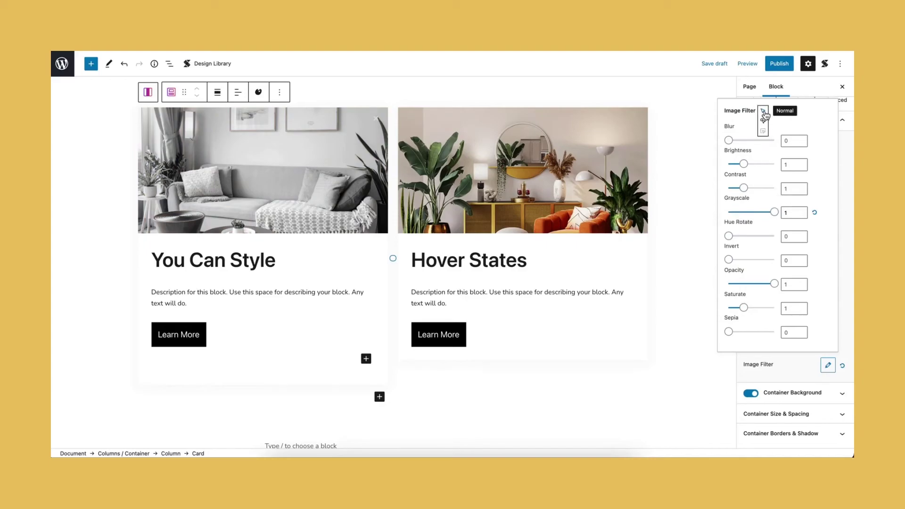
pyautogui.click(764, 112)
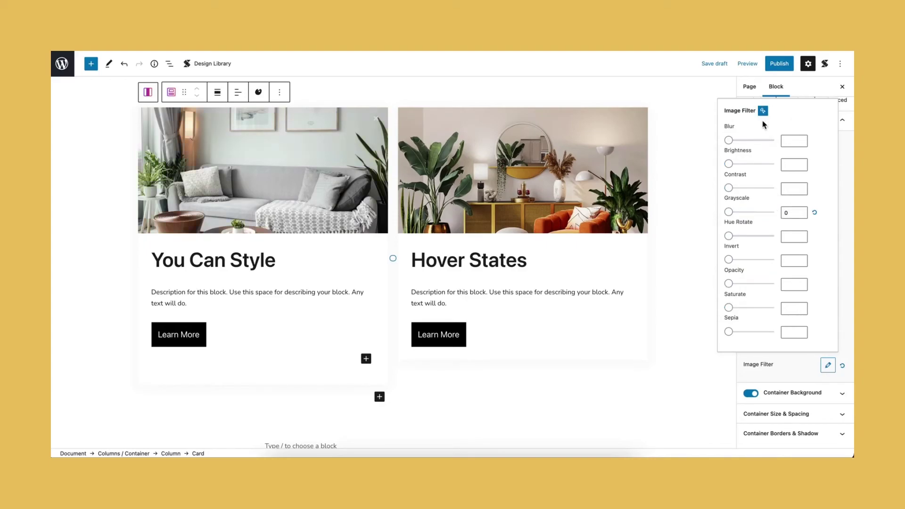
pyautogui.click(729, 212)
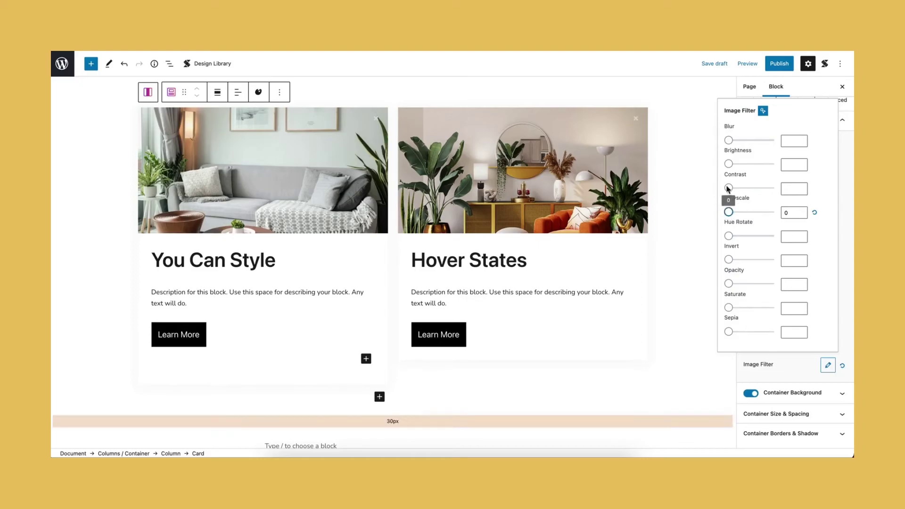
pyautogui.click(763, 111)
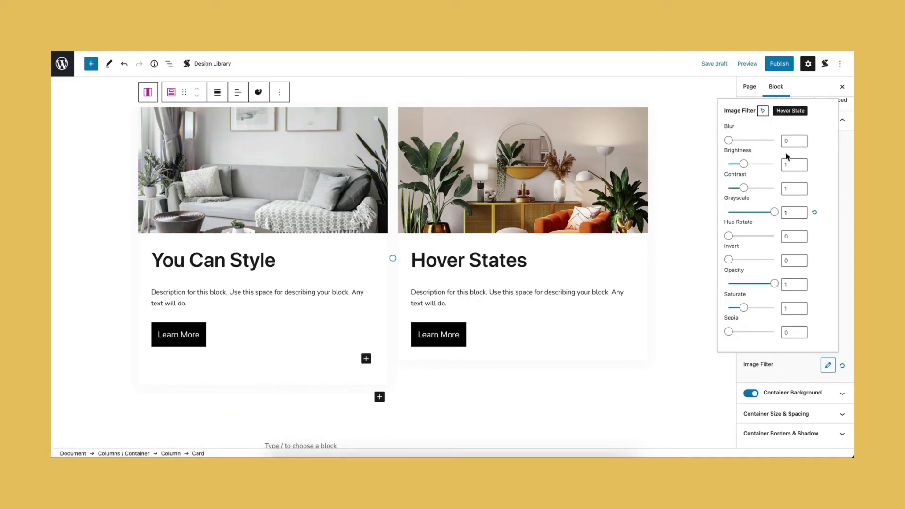
pyautogui.click(829, 364)
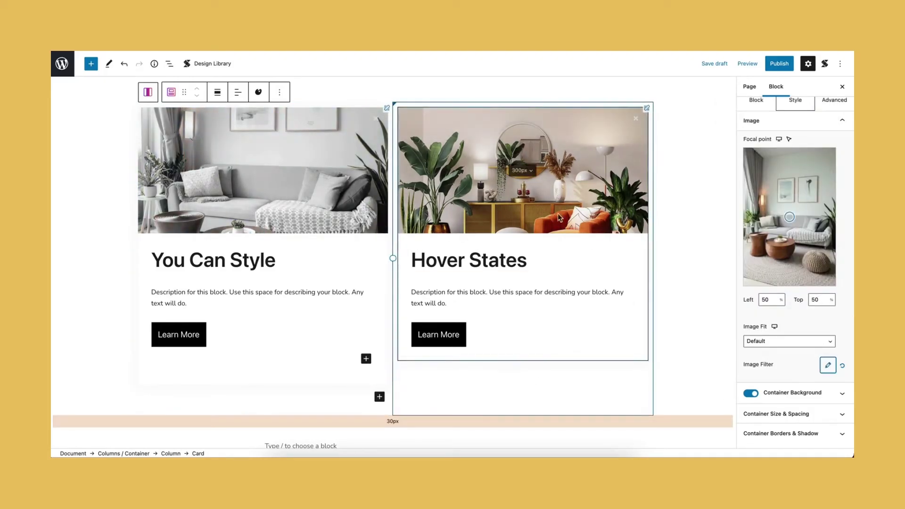
# - Set the You Can Style image's Hover zoom to 1.1, then switch back to Normal
pyautogui.scroll(5, 792, 271)
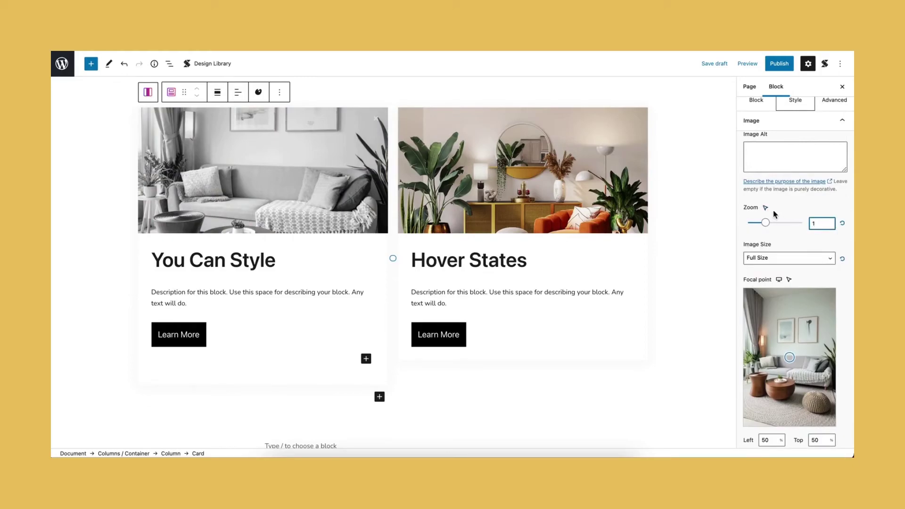
pyautogui.click(766, 209)
pyautogui.click(767, 218)
pyautogui.click(821, 224)
pyautogui.write('1.1')
pyautogui.click(766, 208)
pyautogui.click(767, 197)
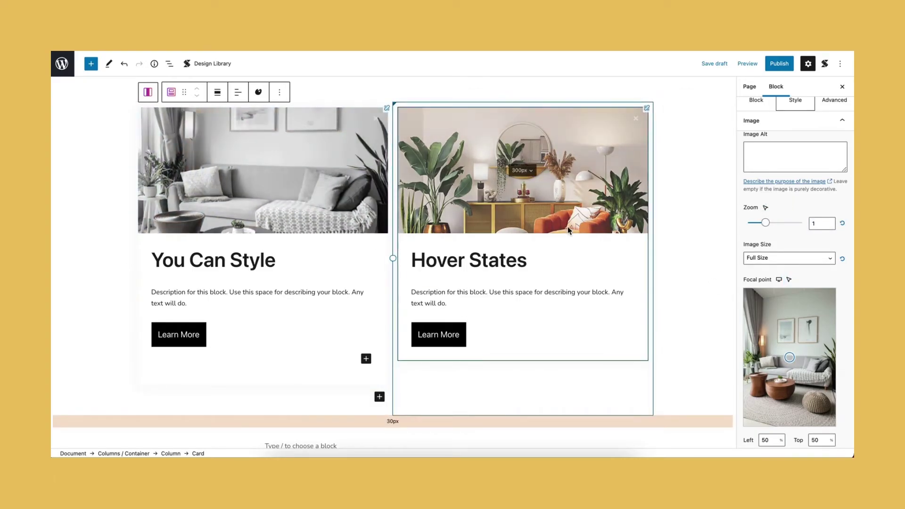
# - Set the Hover States card image's Grayscale to 1 for Normal and 0 for Hover
pyautogui.click(652, 233)
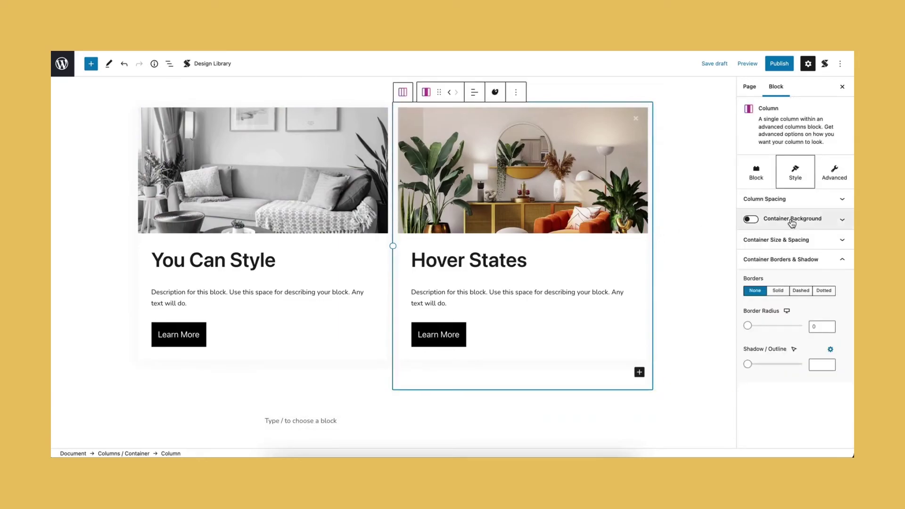
pyautogui.click(644, 227)
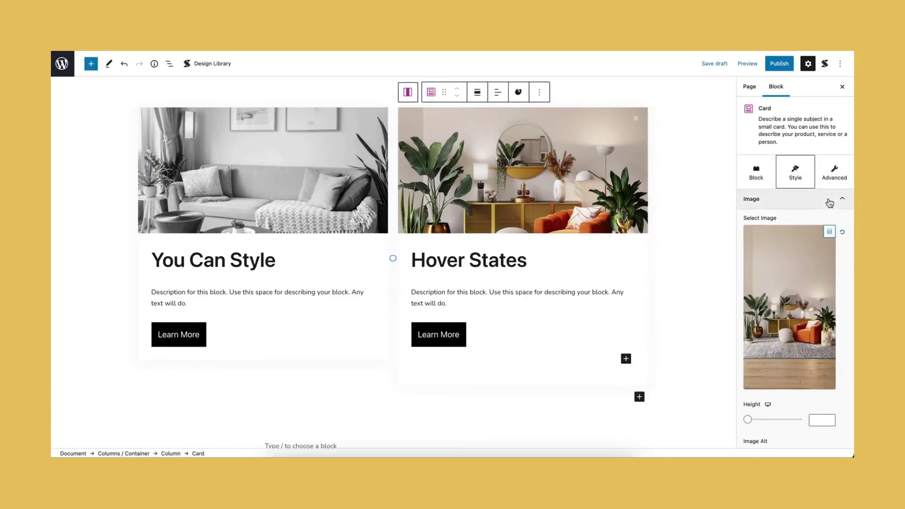
pyautogui.scroll(-5, 800, 269)
pyautogui.click(828, 326)
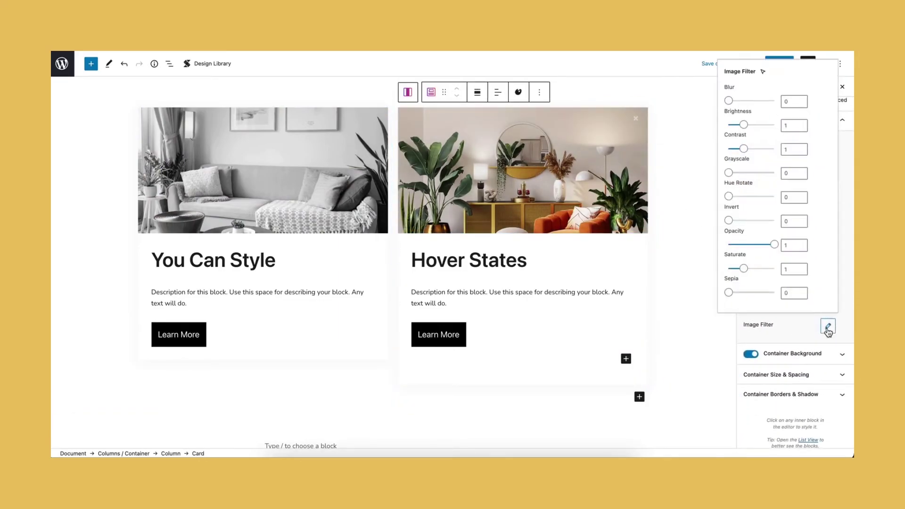
pyautogui.moveTo(730, 174); pyautogui.dragTo(789, 171)
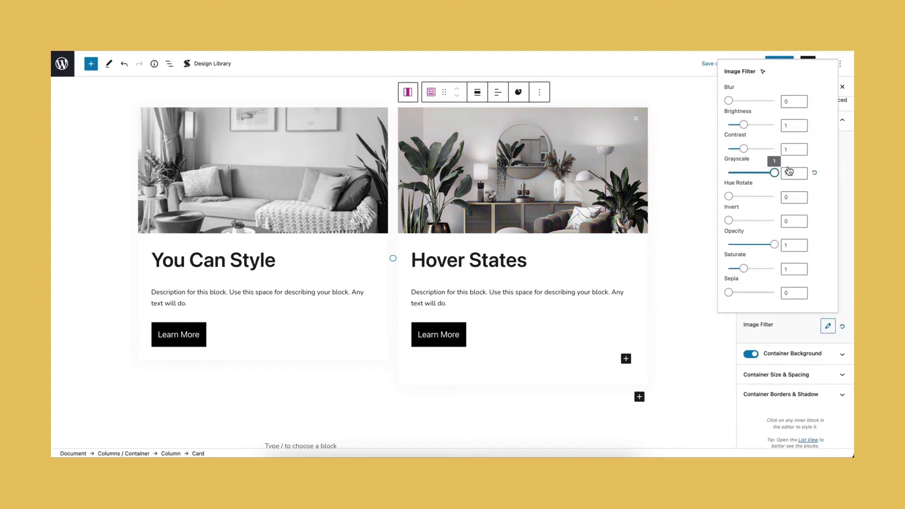
pyautogui.click(762, 72)
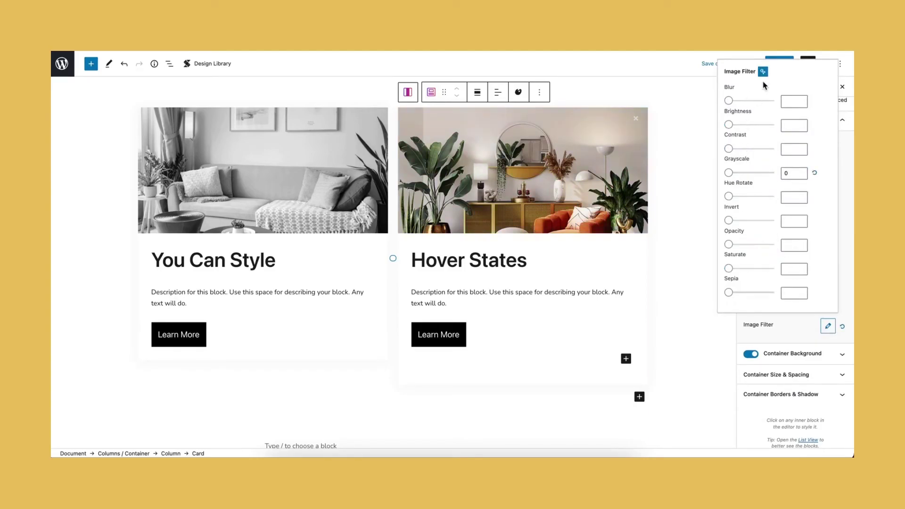
pyautogui.click(729, 174)
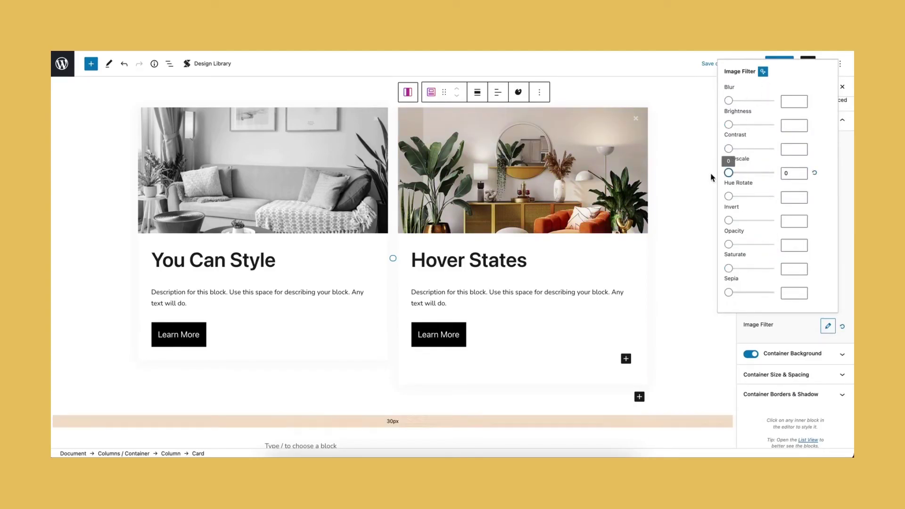
pyautogui.click(828, 328)
# - Give the Hover States image a hover zoom of 1.1, then return to Normal state
pyautogui.scroll(5, 808, 257)
pyautogui.click(820, 261)
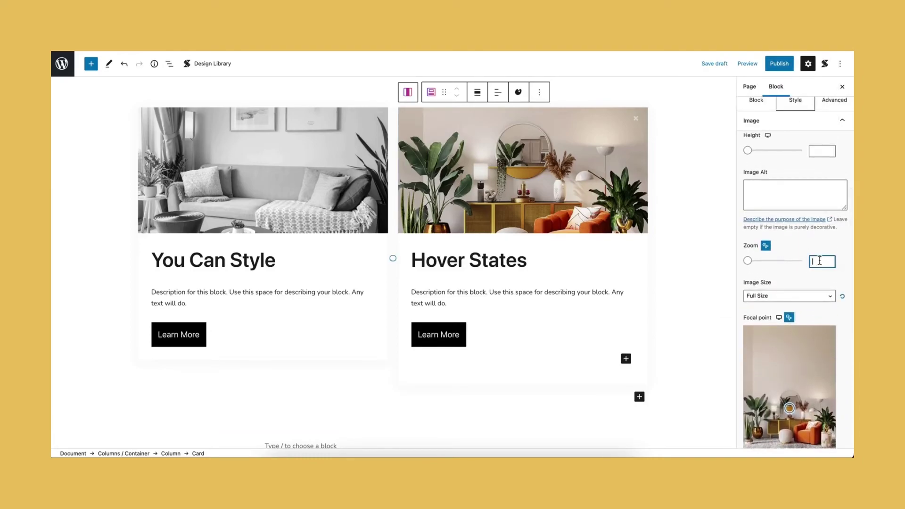
pyautogui.write('1.1')
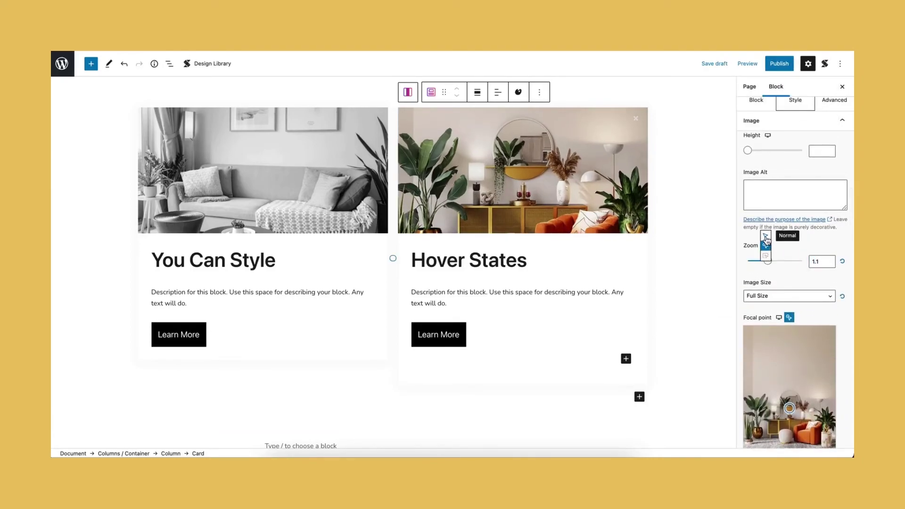
pyautogui.click(766, 245)
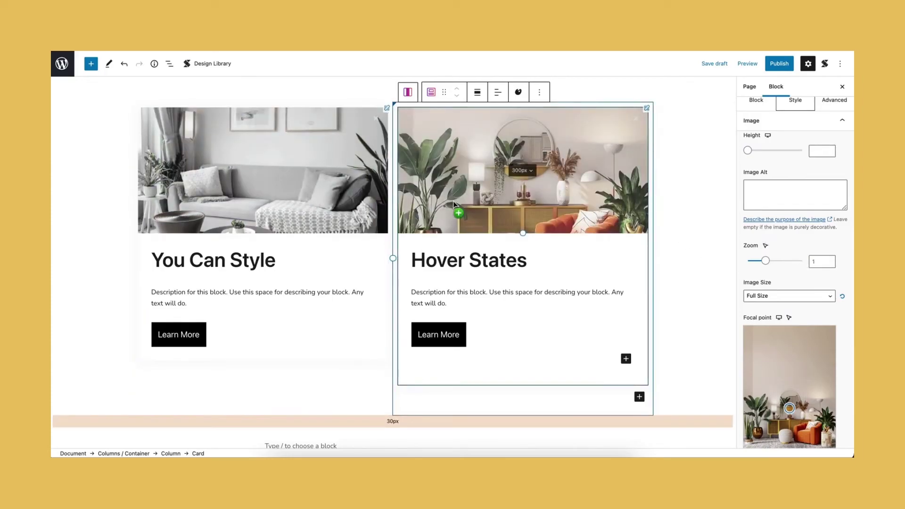
pyautogui.scroll(-1, 681, 400)
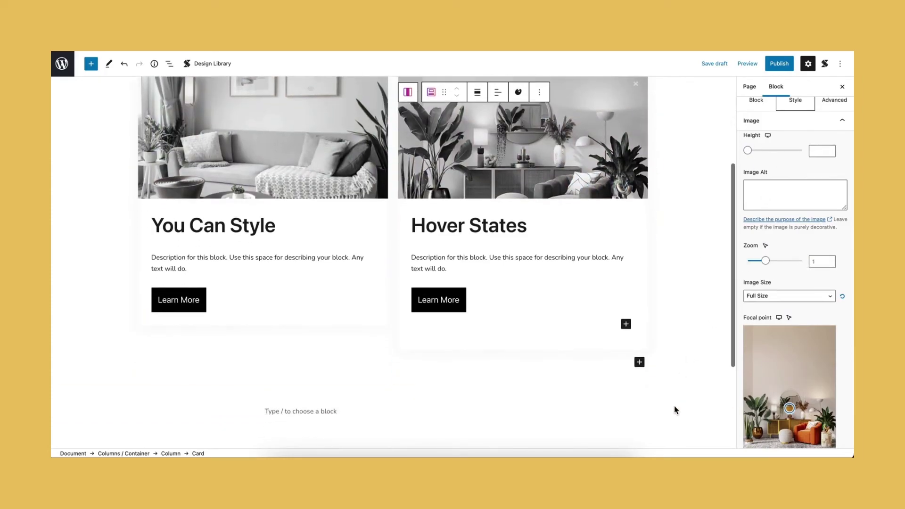
# - Deselect the card, save the draft, and preview the page in a new tab
pyautogui.click(677, 410)
pyautogui.scroll(2, 679, 406)
pyautogui.click(720, 63)
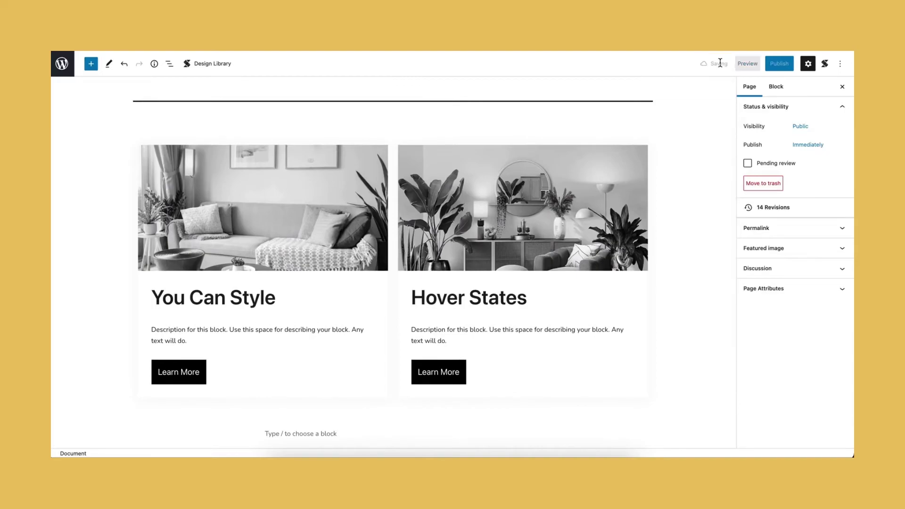
pyautogui.click(747, 64)
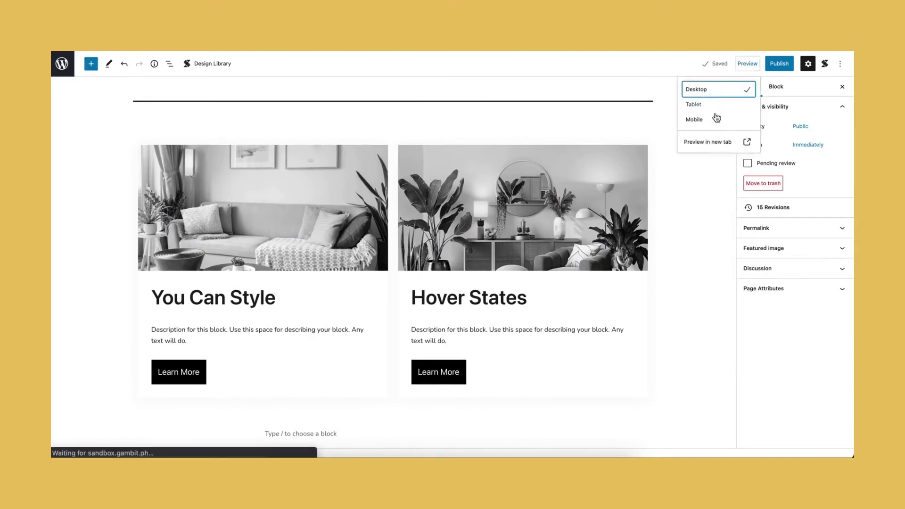
pyautogui.click(697, 140)
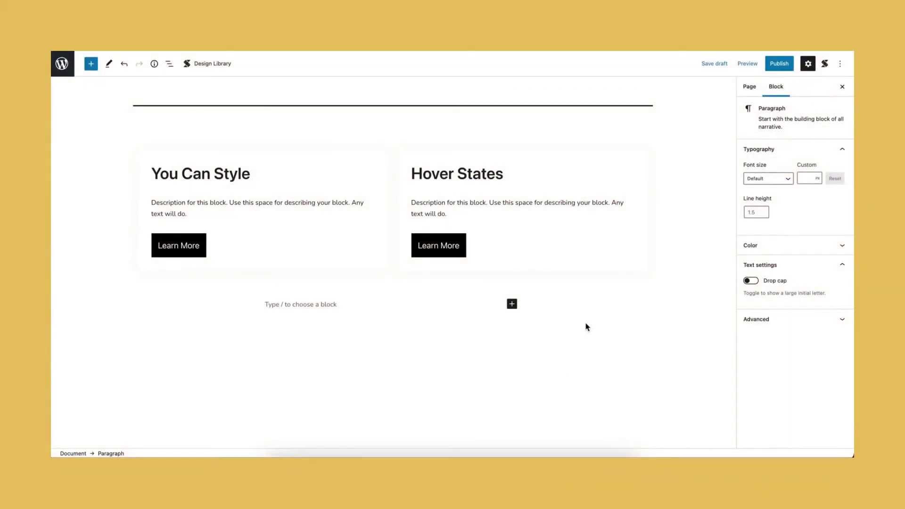
# - Turn on the link option for both the Hover States and You Can Style columns
pyautogui.click(646, 151)
pyautogui.click(646, 126)
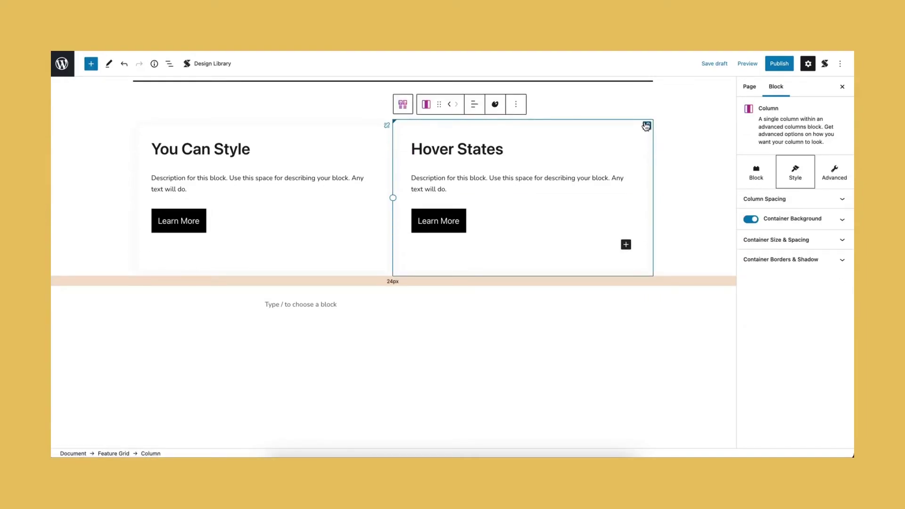
pyautogui.click(387, 127)
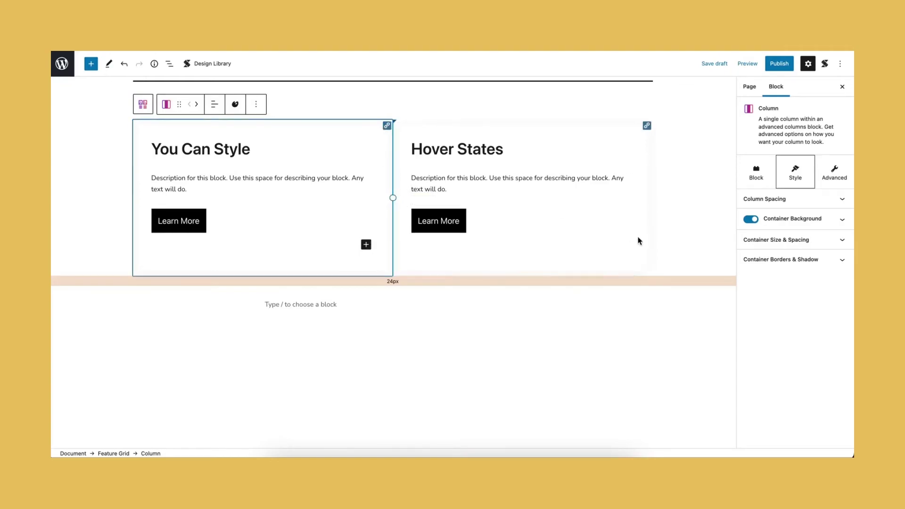
# - Set the You Can Style column's Hover background colour to black, keeping Normal unchanged
pyautogui.click(839, 222)
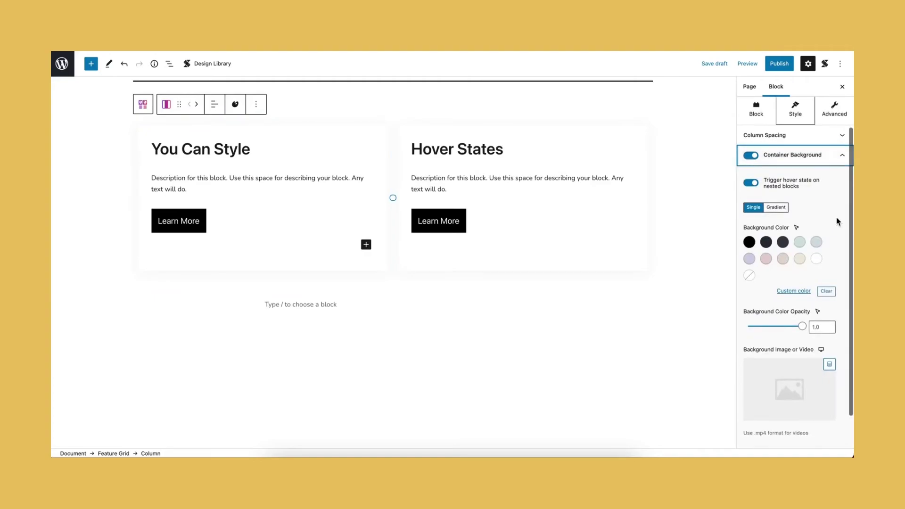
pyautogui.click(797, 229)
pyautogui.click(750, 242)
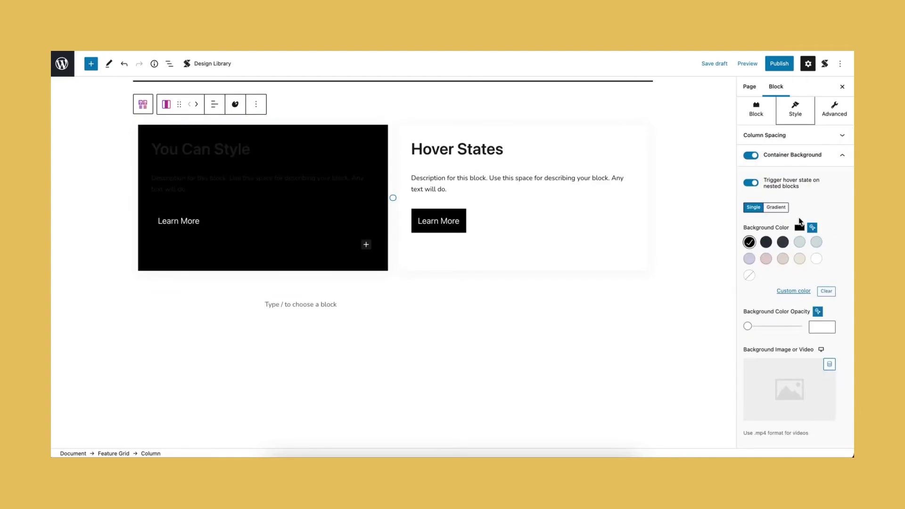
pyautogui.click(813, 228)
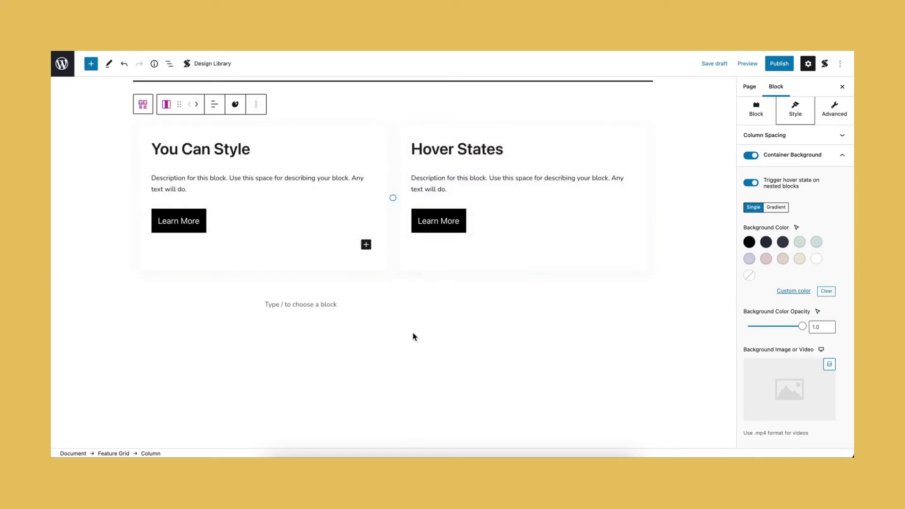
# - Make the You Can Style heading white in the Parent Hovered text colour state
pyautogui.click(223, 165)
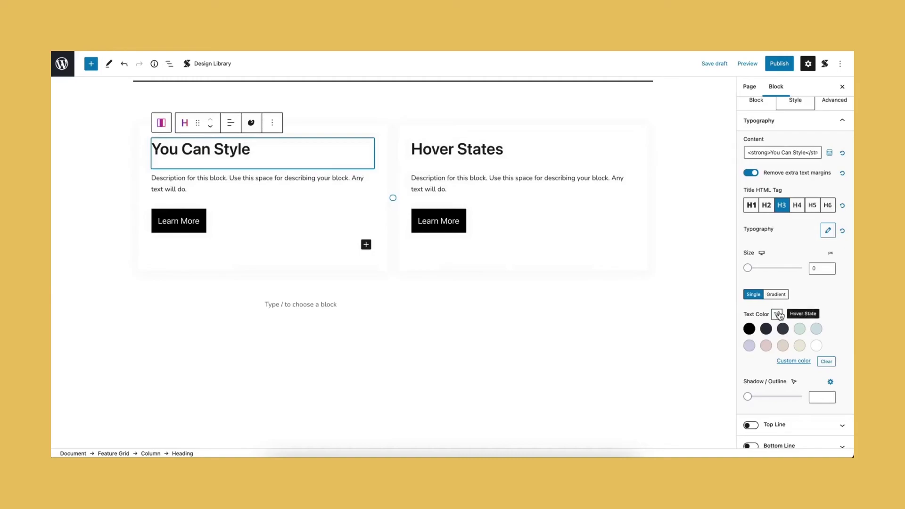
pyautogui.click(777, 314)
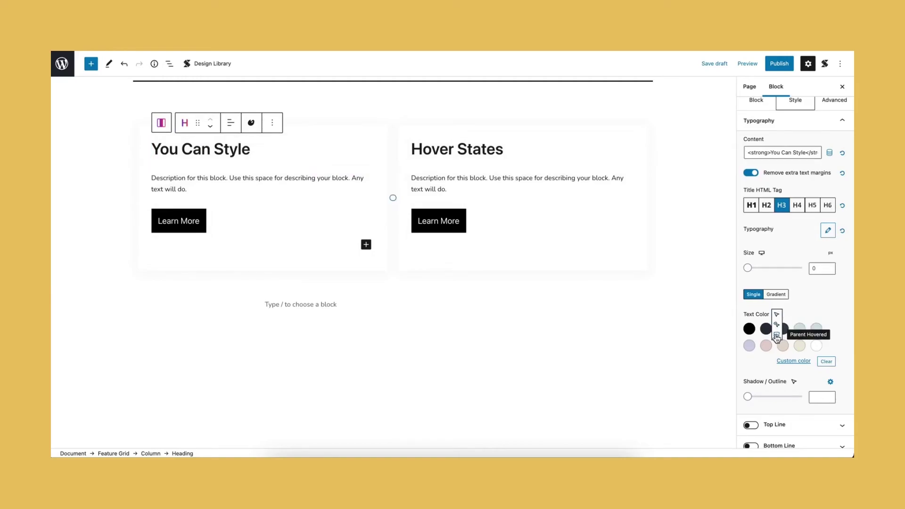
pyautogui.click(777, 335)
pyautogui.click(817, 350)
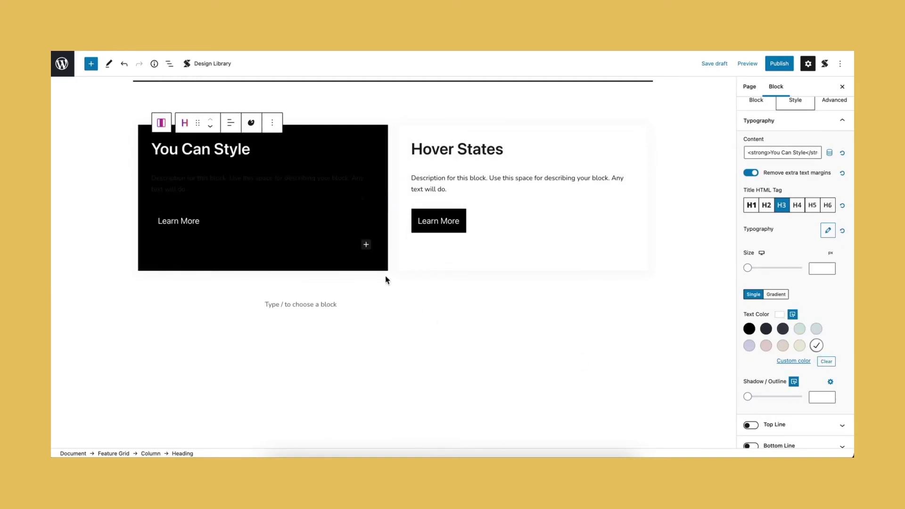
# - Make the description text white on card hover, then switch the colour state back to Normal
pyautogui.click(272, 198)
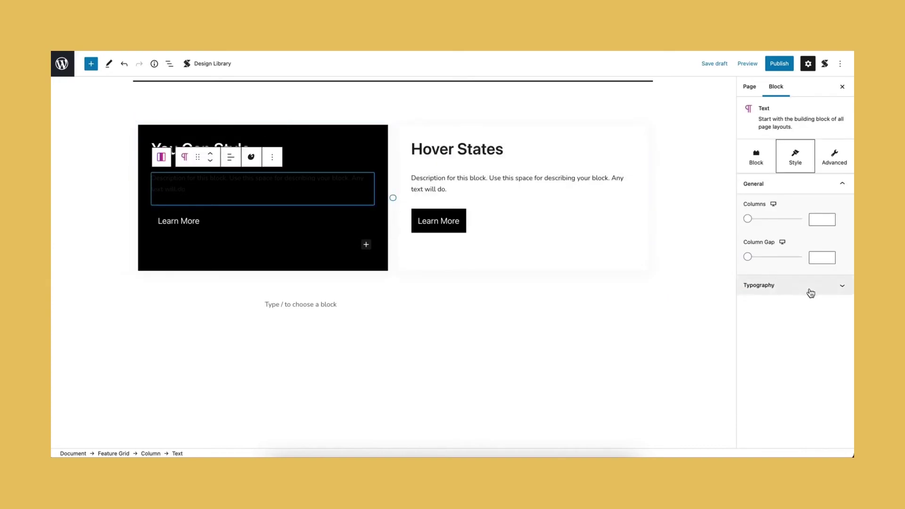
pyautogui.click(808, 292)
pyautogui.click(817, 378)
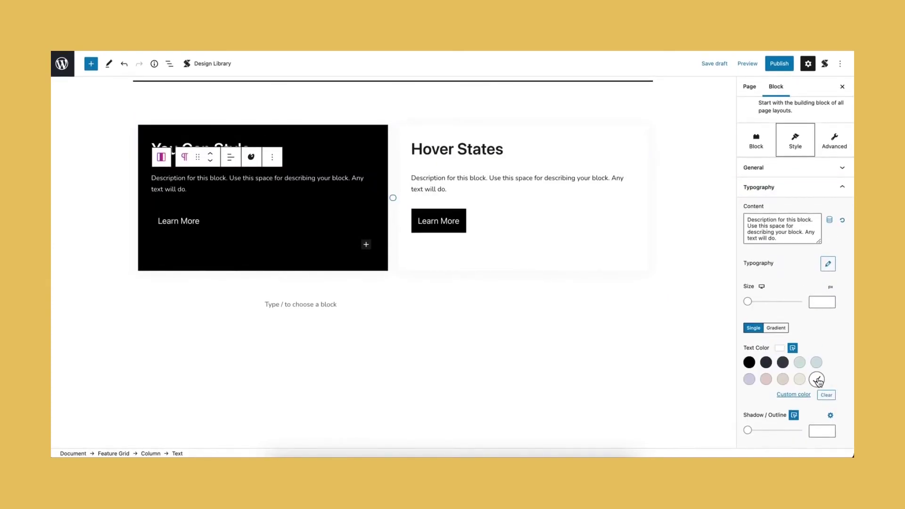
pyautogui.click(792, 348)
pyautogui.click(793, 328)
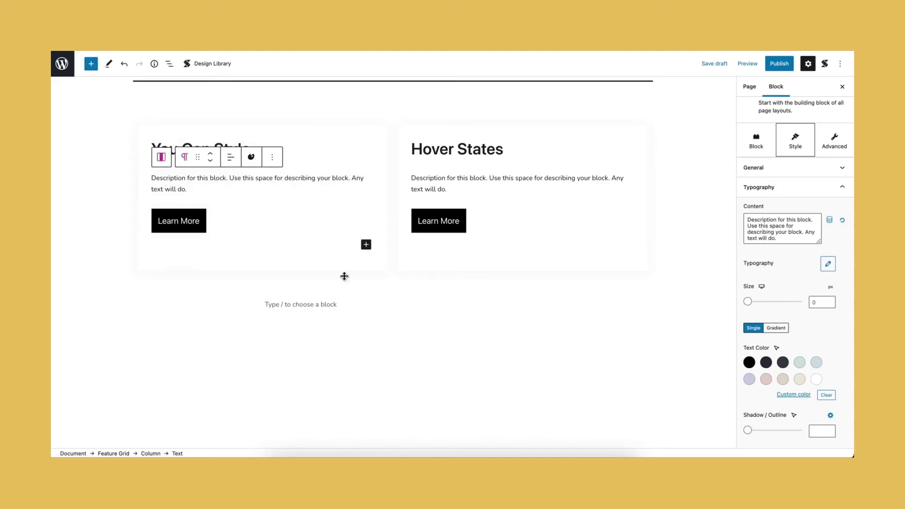
# - Give the Learn More button a white background and black text in Parent Hovered state, then return to Normal
pyautogui.click(202, 230)
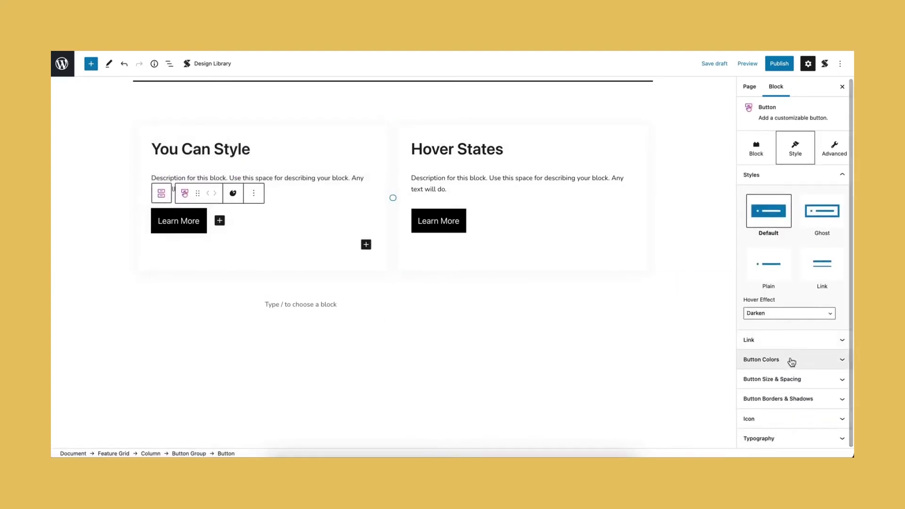
pyautogui.click(792, 362)
pyautogui.scroll(-1, 781, 312)
pyautogui.click(799, 224)
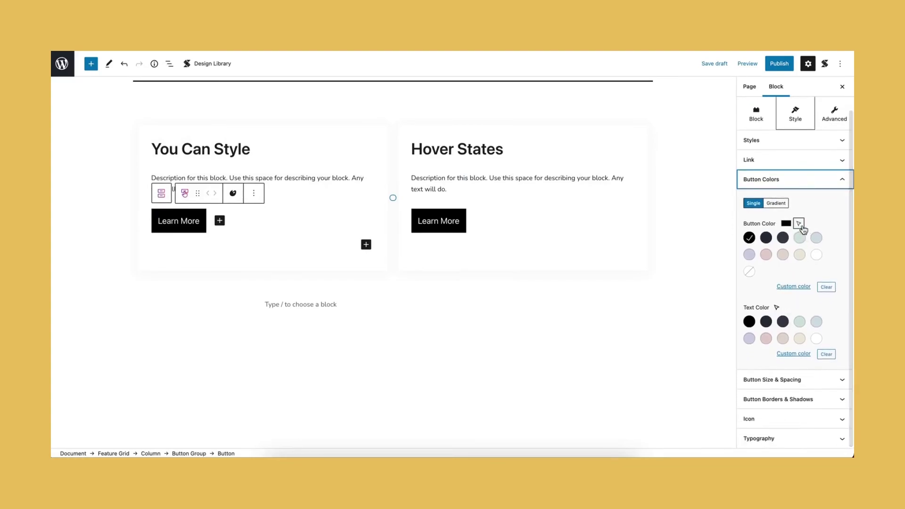
pyautogui.click(798, 244)
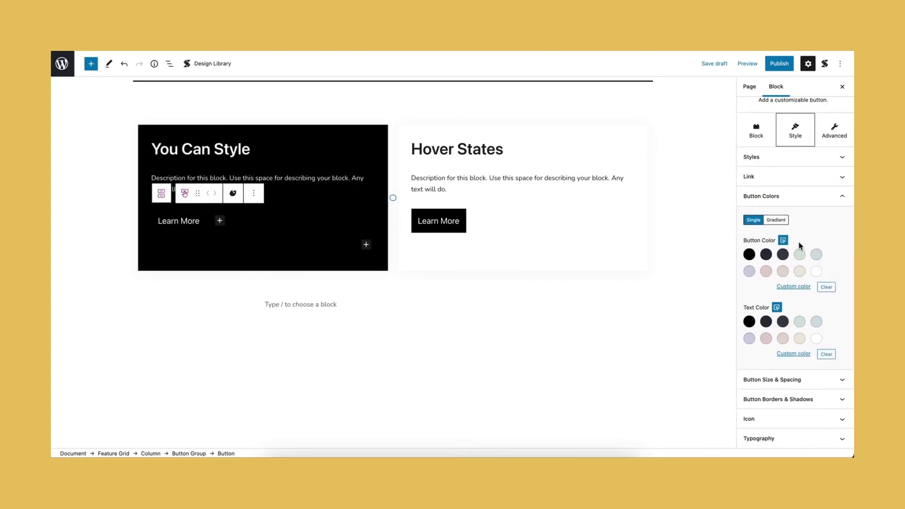
pyautogui.click(817, 272)
pyautogui.click(750, 321)
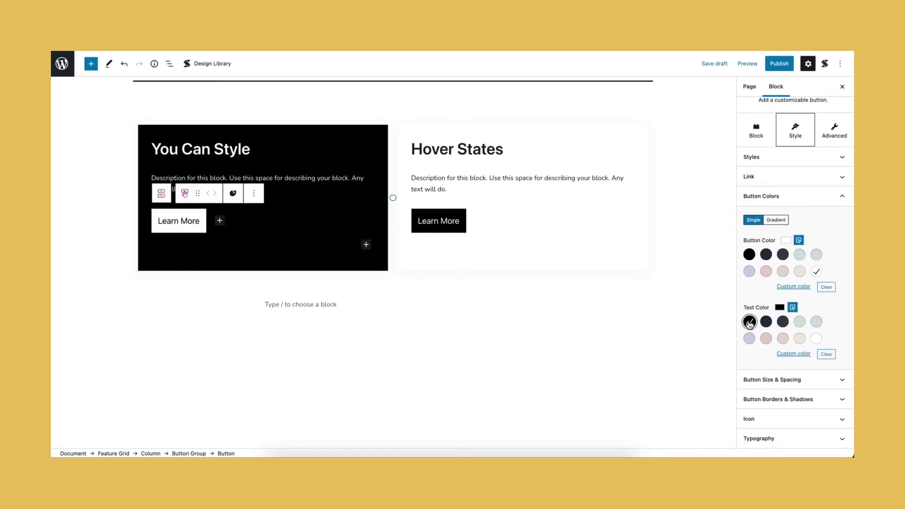
pyautogui.click(804, 246)
pyautogui.click(800, 222)
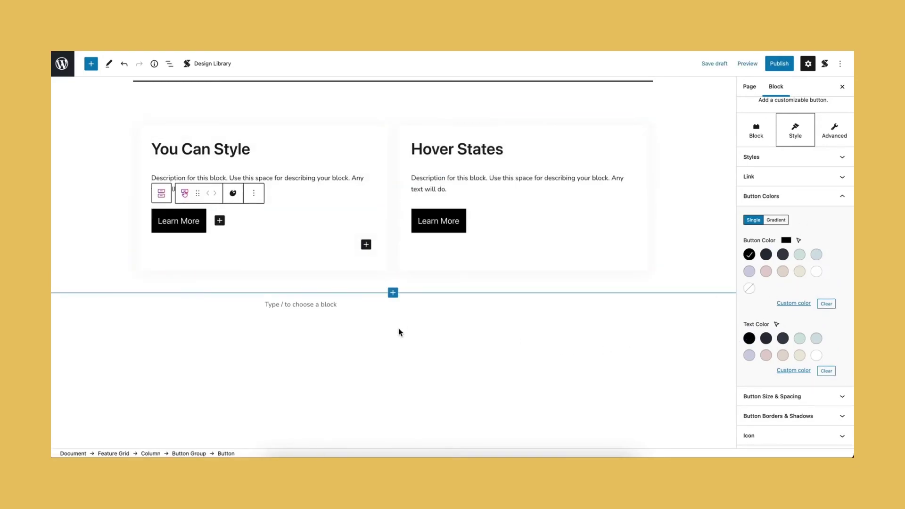
# - Give the Learn More button a pink custom hover colour with black hover text
pyautogui.click(799, 241)
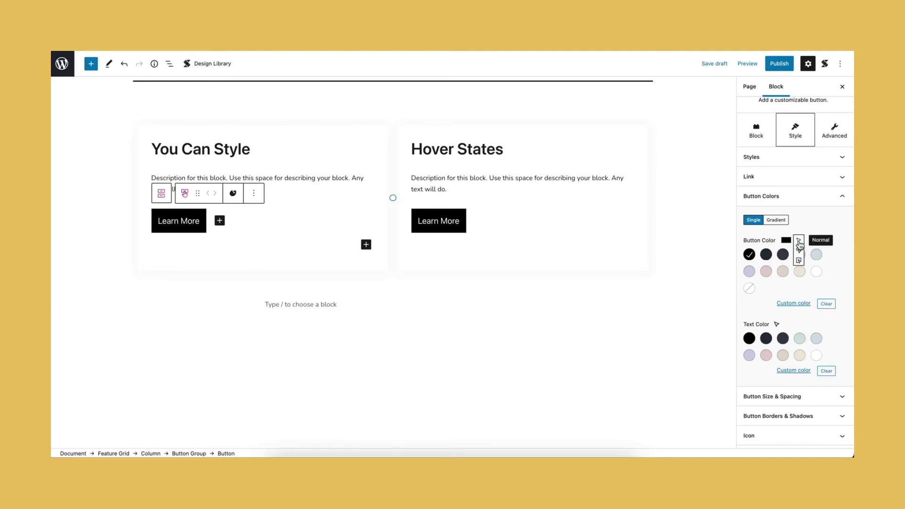
pyautogui.click(800, 252)
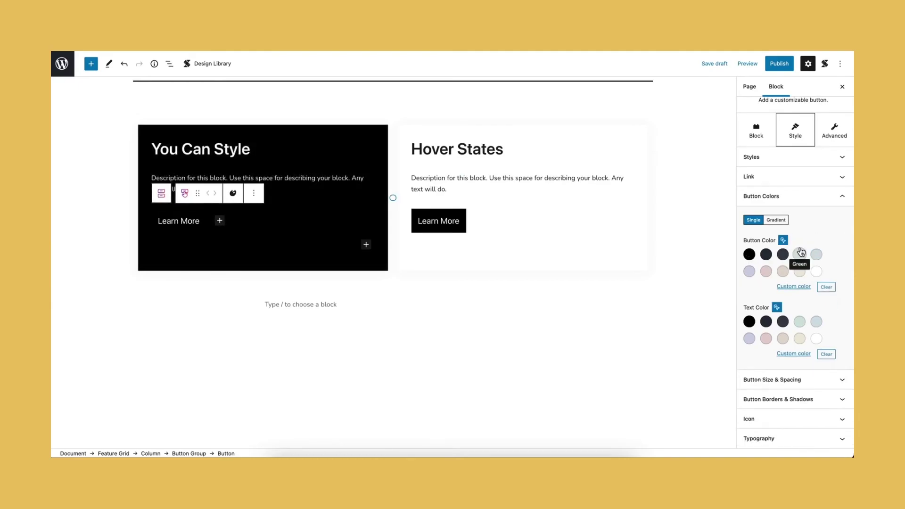
pyautogui.click(791, 287)
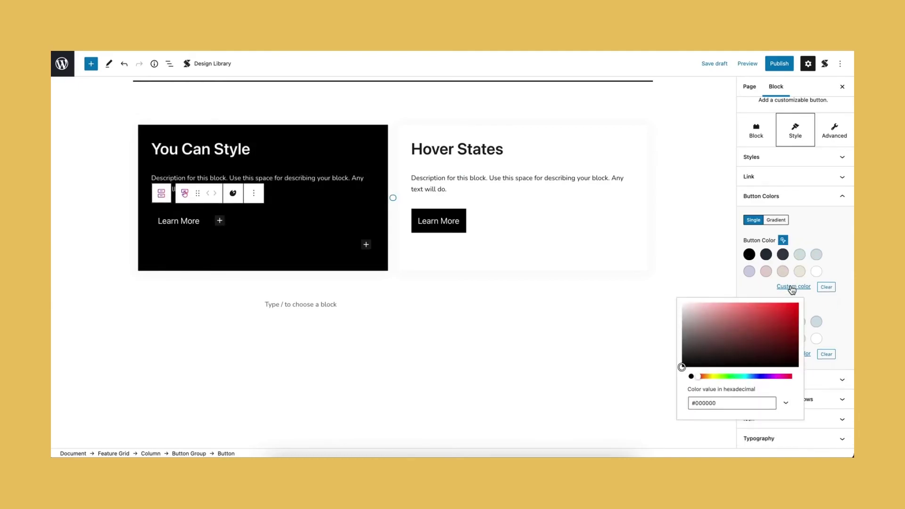
pyautogui.click(707, 404)
pyautogui.write('#e6246d')
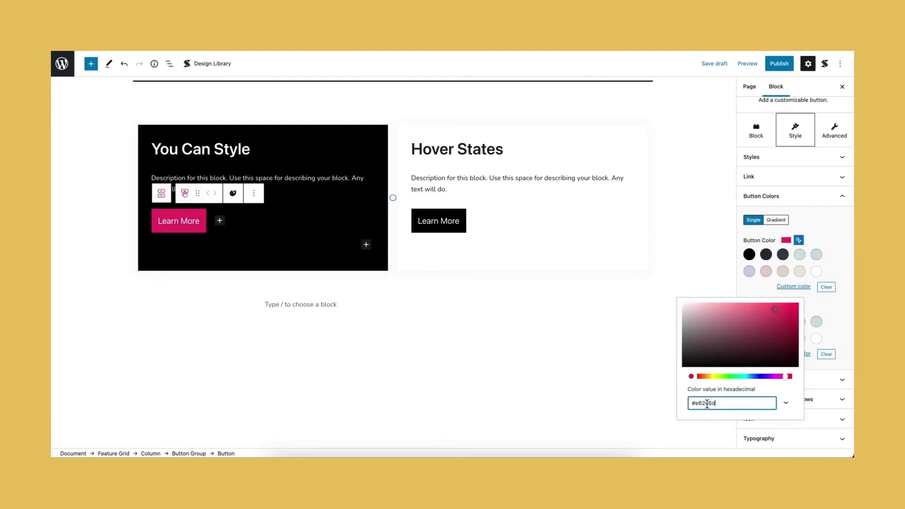
pyautogui.click(799, 240)
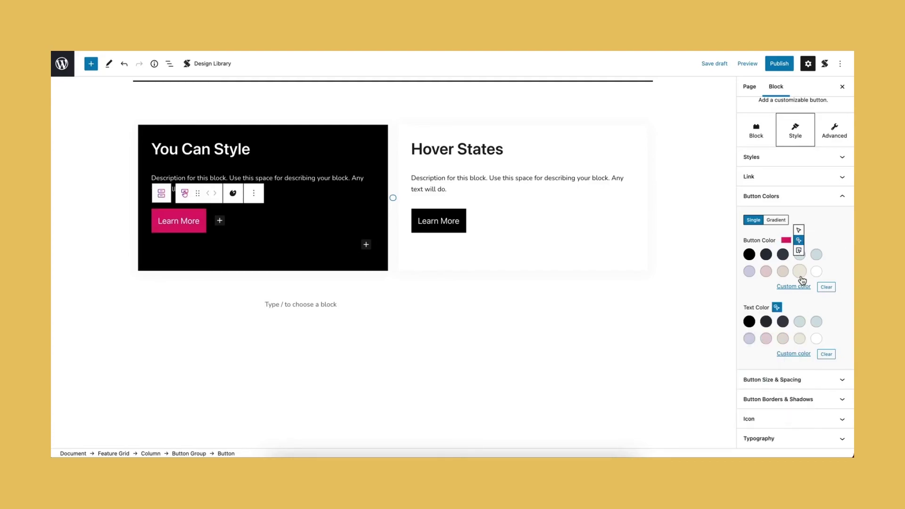
pyautogui.click(749, 322)
pyautogui.click(799, 240)
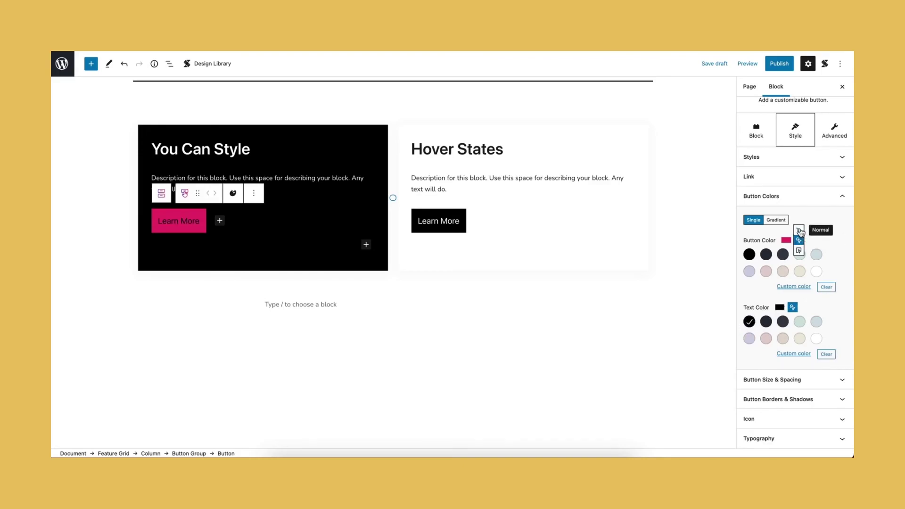
pyautogui.click(816, 235)
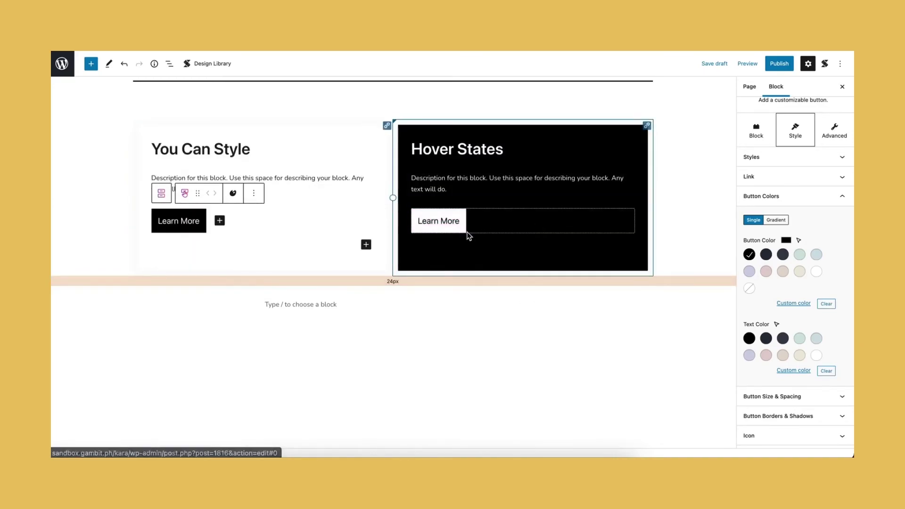
# - Save the page as a draft and preview it in a new tab
pyautogui.click(466, 321)
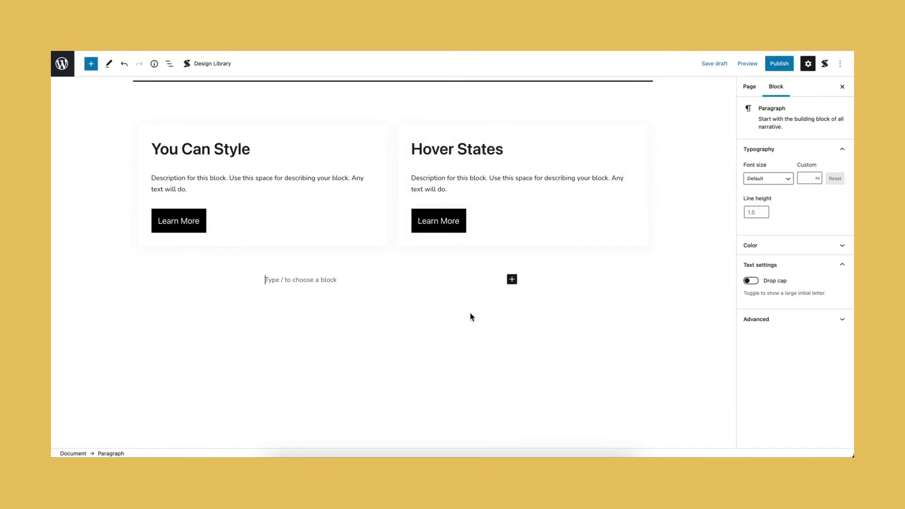
pyautogui.click(712, 64)
pyautogui.click(741, 65)
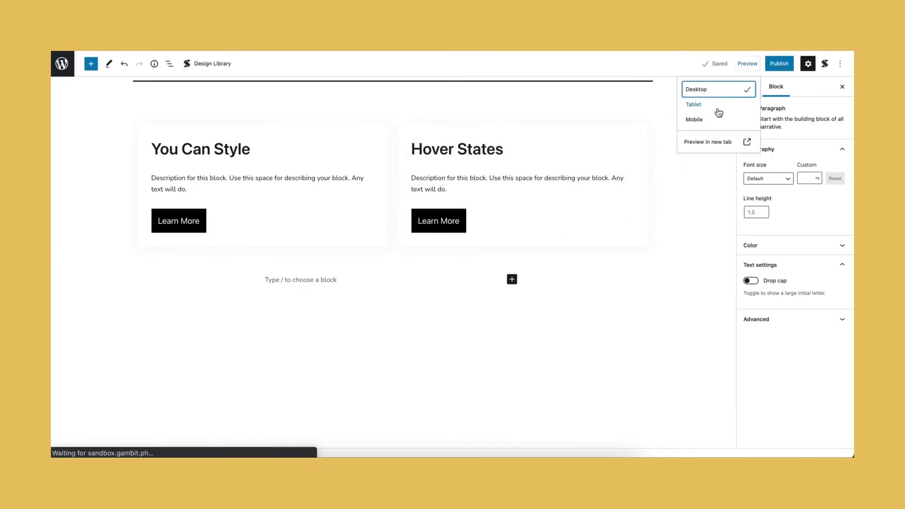
pyautogui.click(702, 142)
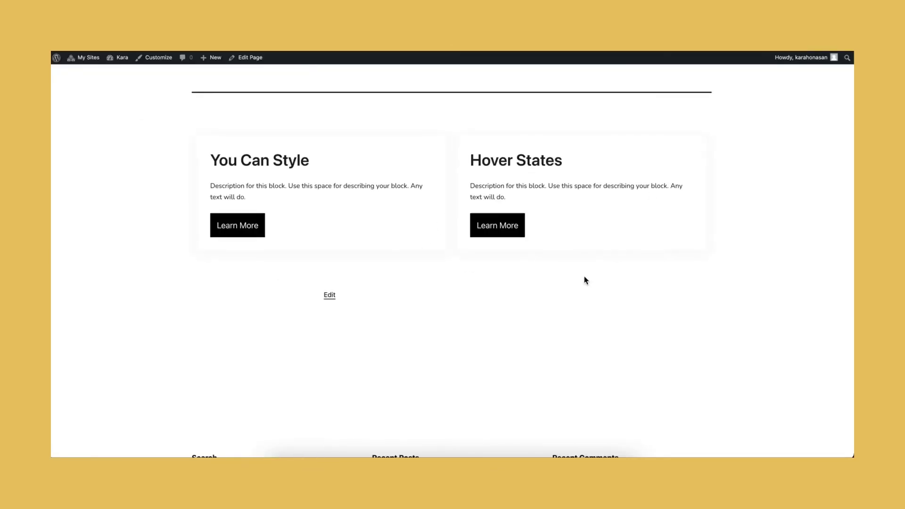